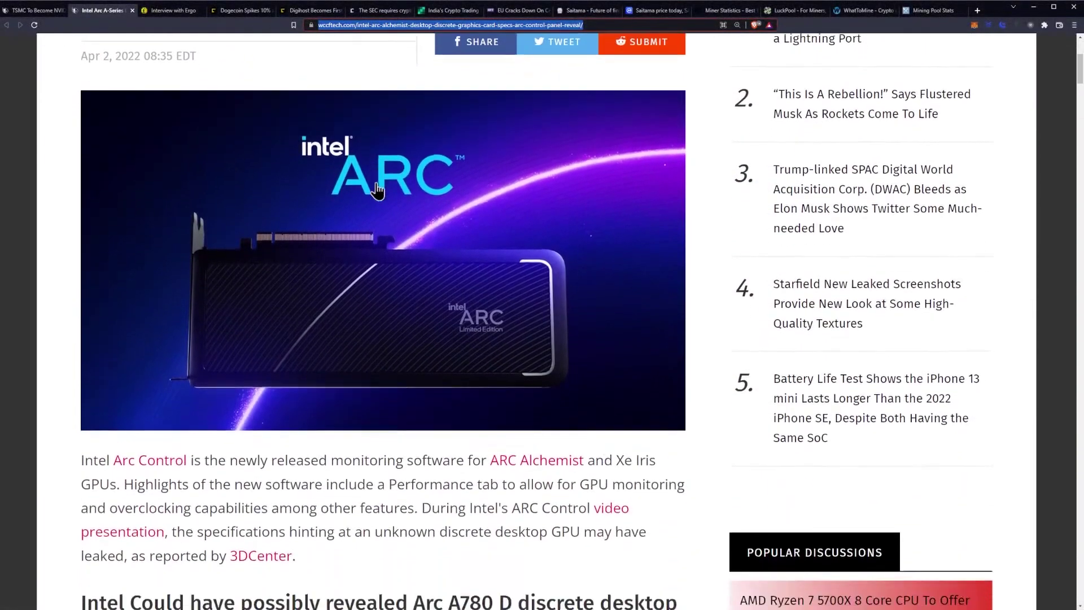
{"action": "scroll", "coordinate": [378, 191], "scroll_direction": "down", "scroll_amount": 3}
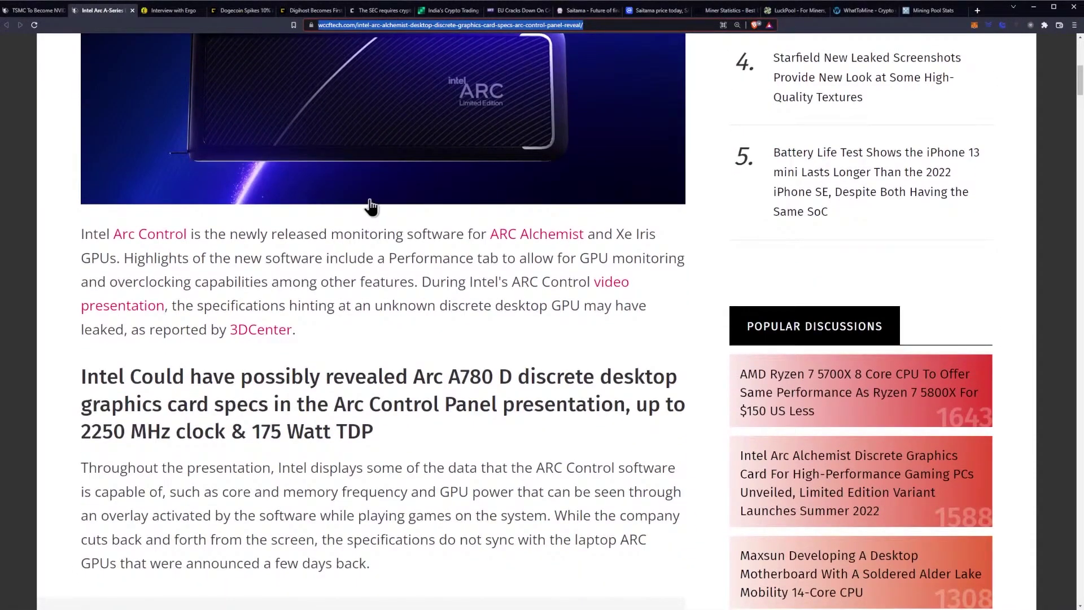
{"action": "scroll", "coordinate": [370, 206], "scroll_direction": "down", "scroll_amount": 1}
{"action": "scroll", "coordinate": [353, 201], "scroll_direction": "down", "scroll_amount": 2}
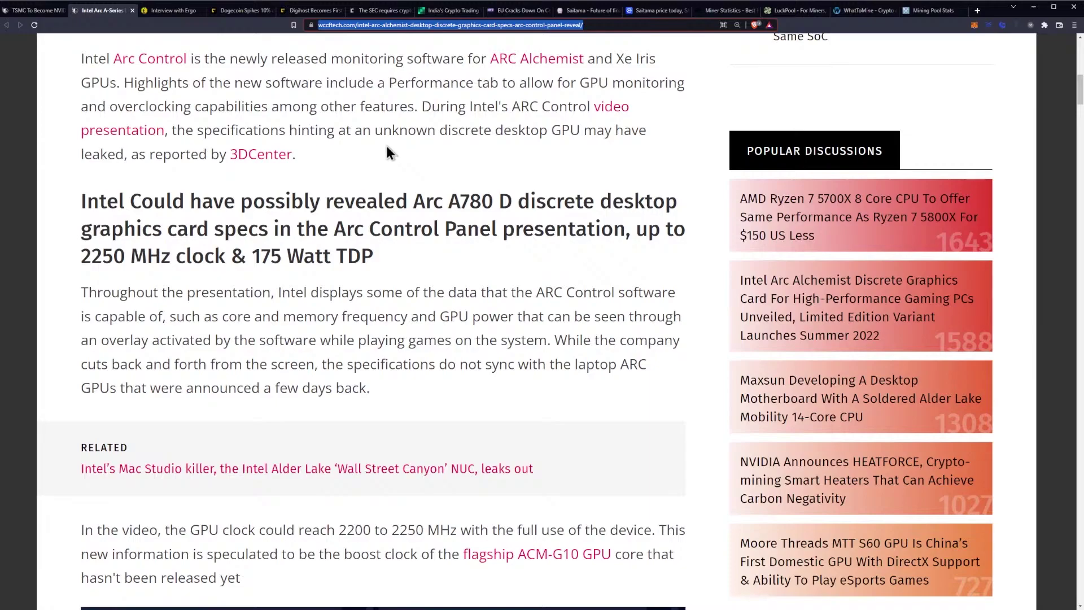
{"action": "scroll", "coordinate": [387, 145], "scroll_direction": "down", "scroll_amount": 1}
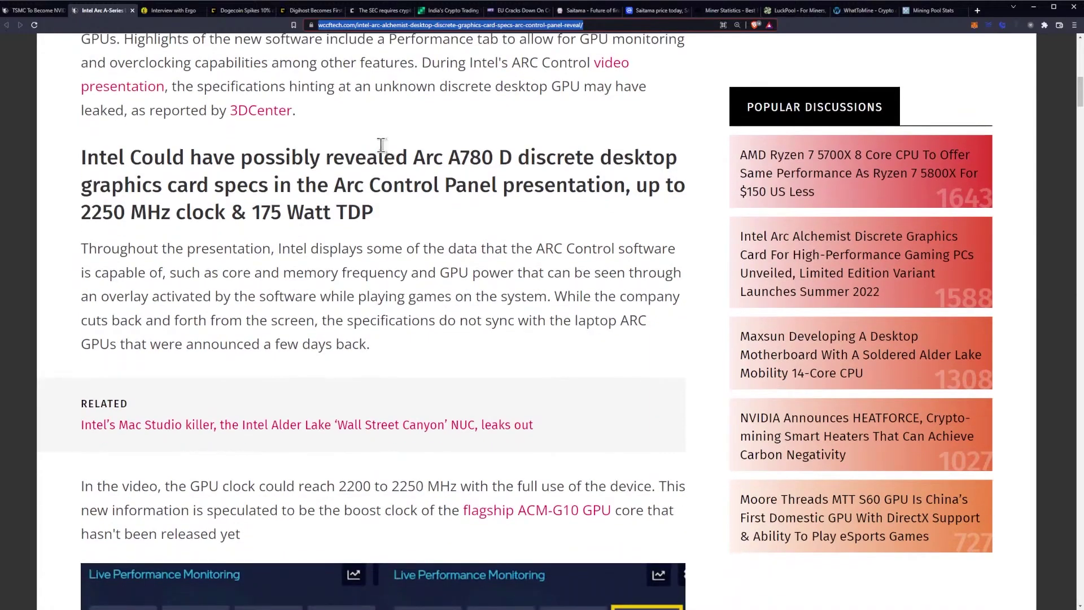
{"action": "scroll", "coordinate": [381, 145], "scroll_direction": "down", "scroll_amount": 1}
{"action": "scroll", "coordinate": [381, 145], "scroll_direction": "down", "scroll_amount": 1}
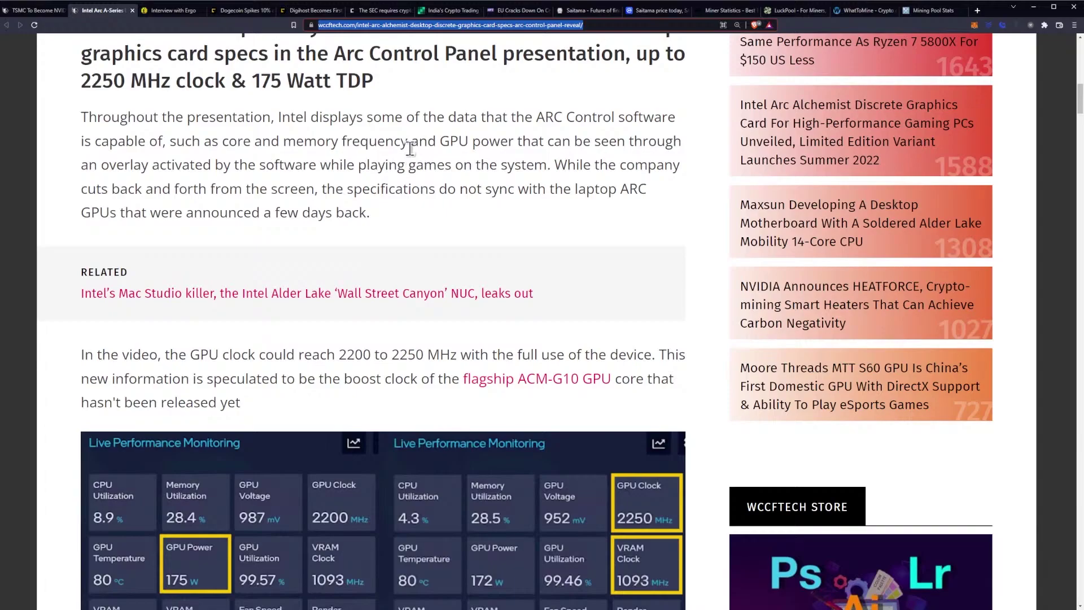
{"action": "scroll", "coordinate": [410, 149], "scroll_direction": "down", "scroll_amount": 1}
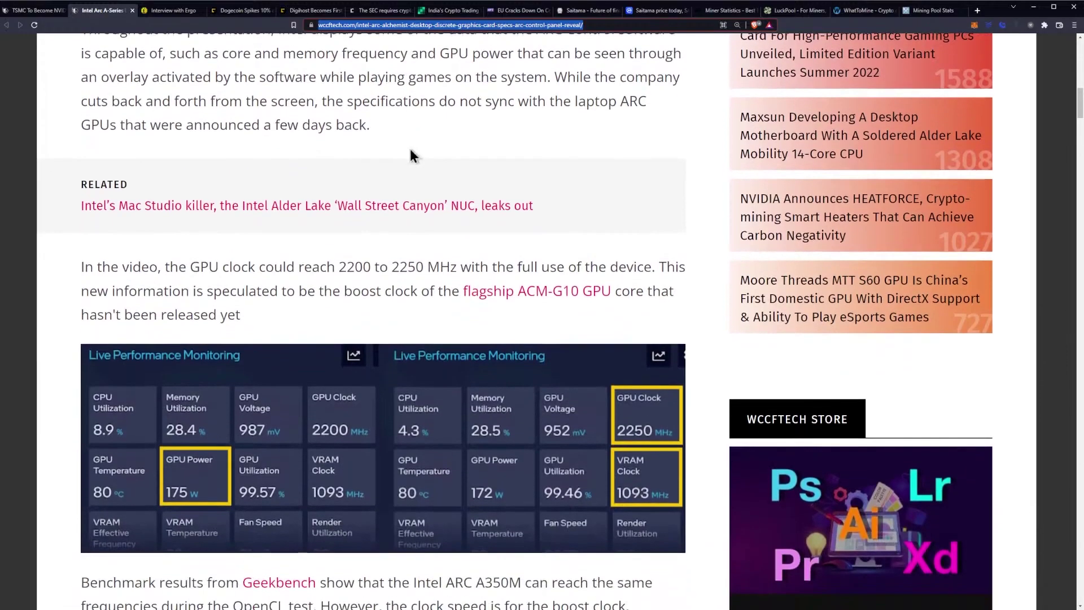
{"action": "scroll", "coordinate": [410, 148], "scroll_direction": "down", "scroll_amount": 1}
{"action": "scroll", "coordinate": [409, 148], "scroll_direction": "down", "scroll_amount": 1}
{"action": "scroll", "coordinate": [409, 150], "scroll_direction": "down", "scroll_amount": 1}
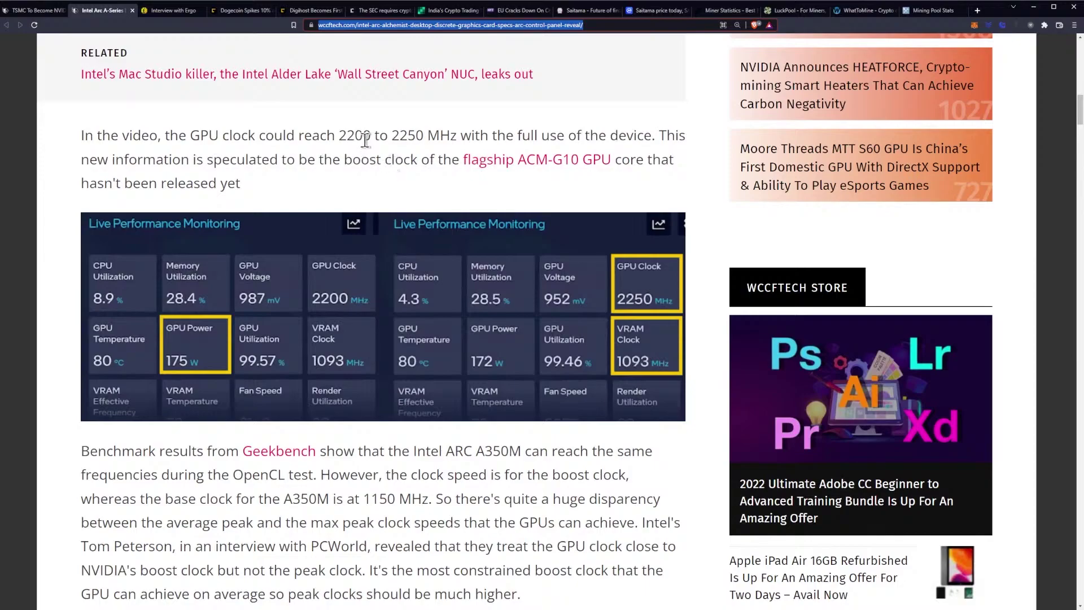
{"action": "scroll", "coordinate": [363, 142], "scroll_direction": "down", "scroll_amount": 1}
{"action": "scroll", "coordinate": [363, 141], "scroll_direction": "down", "scroll_amount": 2}
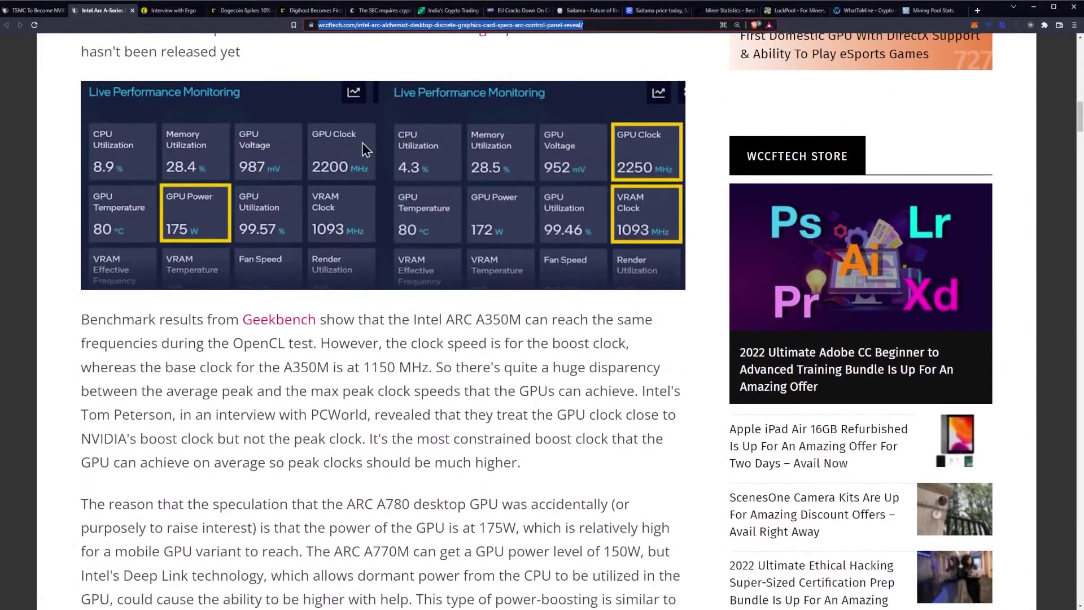
{"action": "scroll", "coordinate": [362, 144], "scroll_direction": "down", "scroll_amount": 1}
{"action": "scroll", "coordinate": [362, 148], "scroll_direction": "down", "scroll_amount": 1}
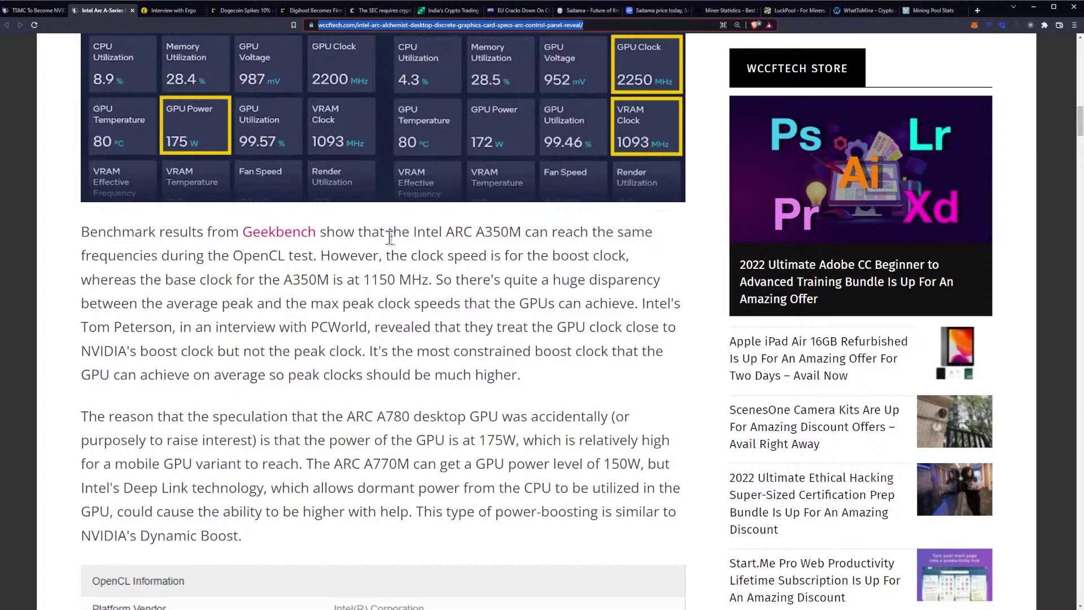
{"action": "scroll", "coordinate": [365, 287], "scroll_direction": "down", "scroll_amount": 1}
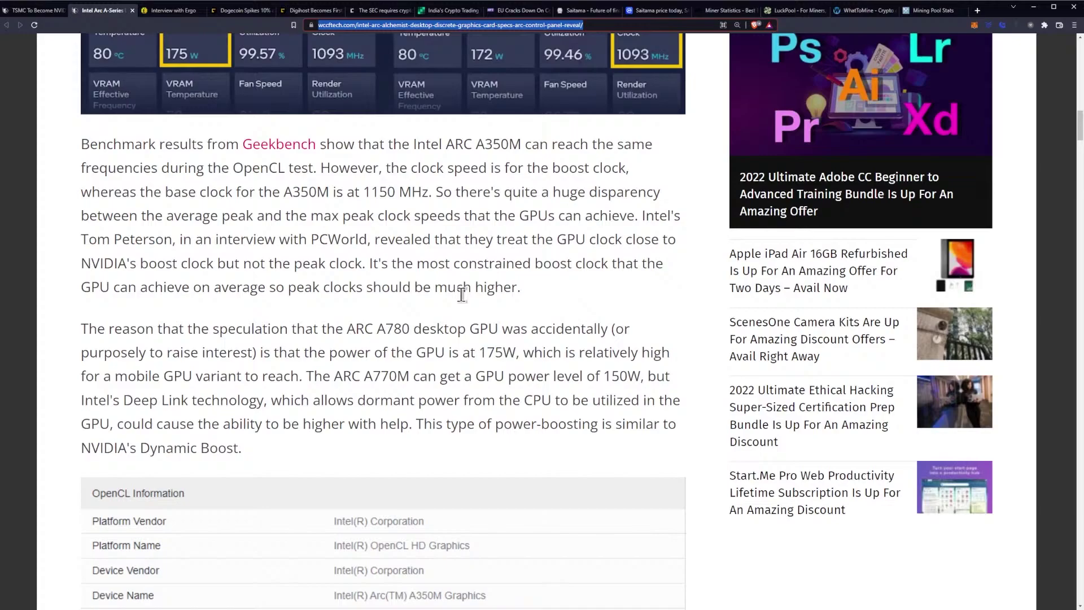
{"action": "scroll", "coordinate": [451, 280], "scroll_direction": "down", "scroll_amount": 1}
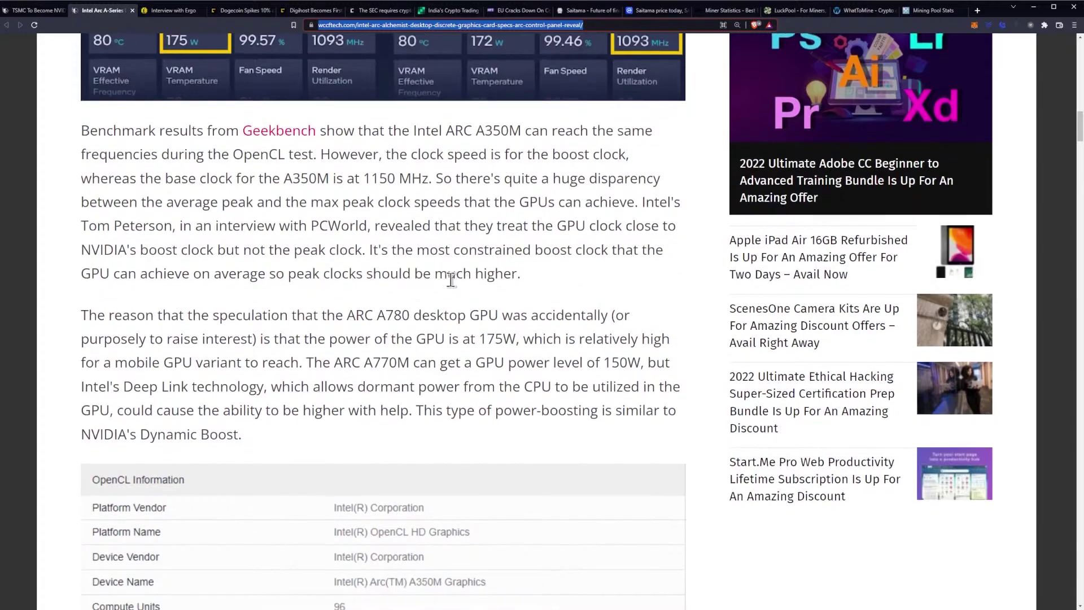
{"action": "scroll", "coordinate": [451, 280], "scroll_direction": "down", "scroll_amount": 3}
{"action": "scroll", "coordinate": [451, 286], "scroll_direction": "down", "scroll_amount": 2}
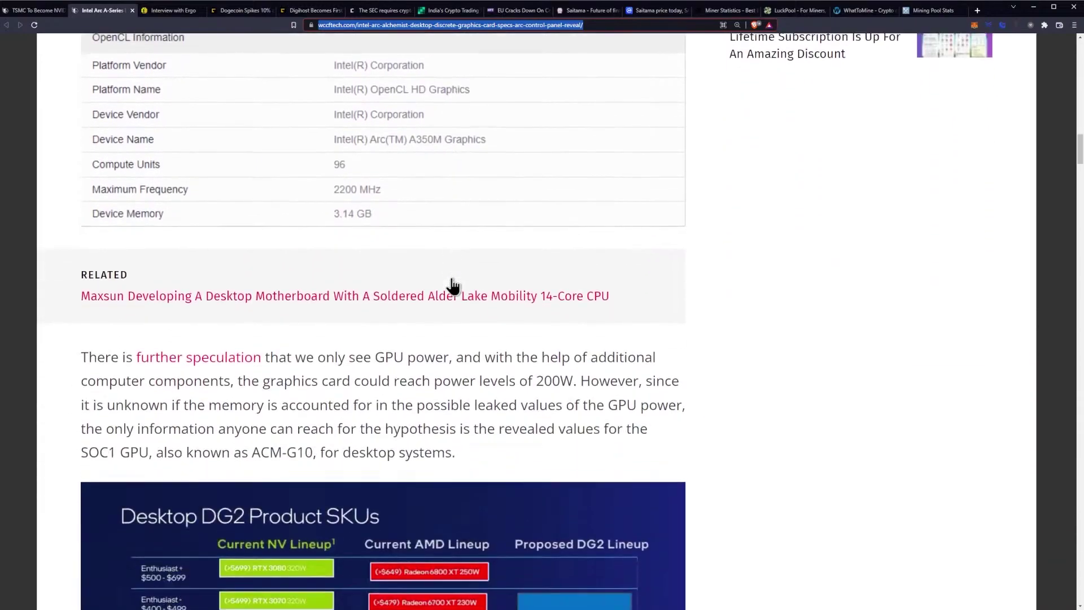
{"action": "scroll", "coordinate": [452, 286], "scroll_direction": "down", "scroll_amount": 1}
{"action": "scroll", "coordinate": [484, 263], "scroll_direction": "down", "scroll_amount": 1}
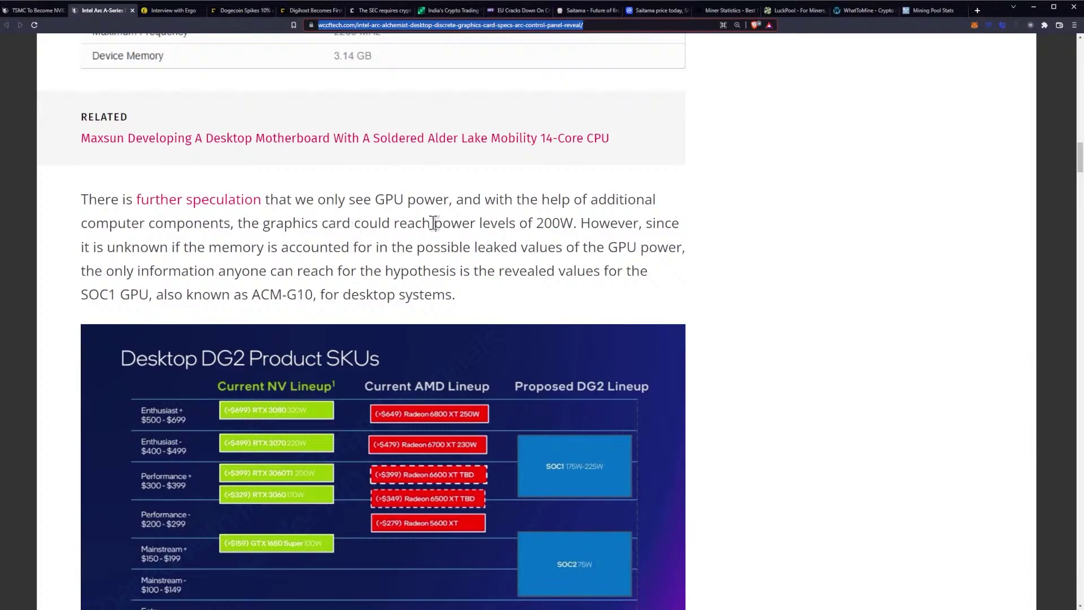
{"action": "scroll", "coordinate": [493, 219], "scroll_direction": "down", "scroll_amount": 1}
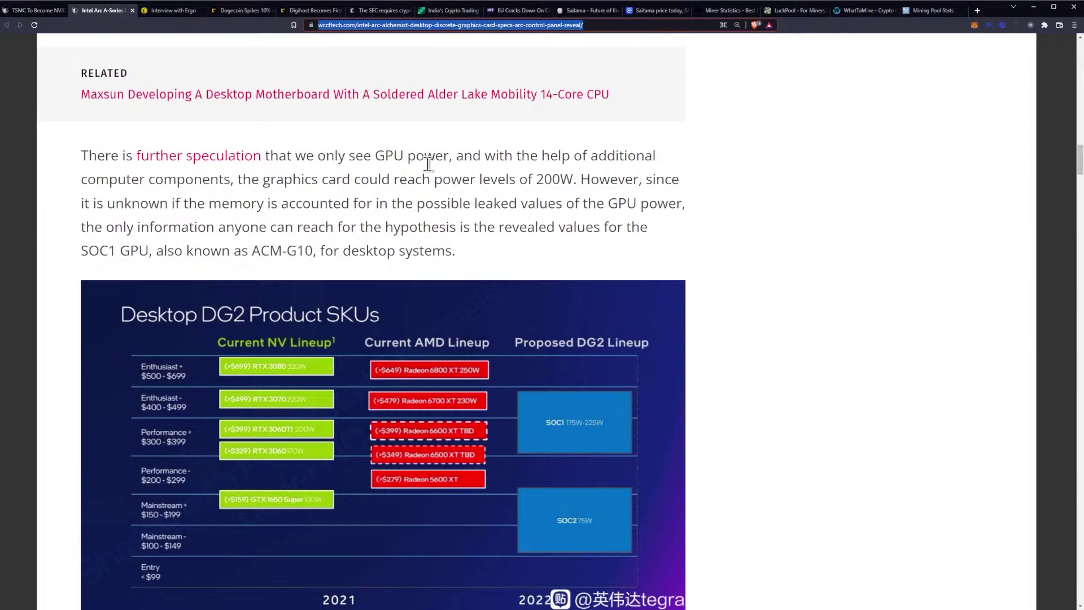
{"action": "scroll", "coordinate": [428, 163], "scroll_direction": "down", "scroll_amount": 2}
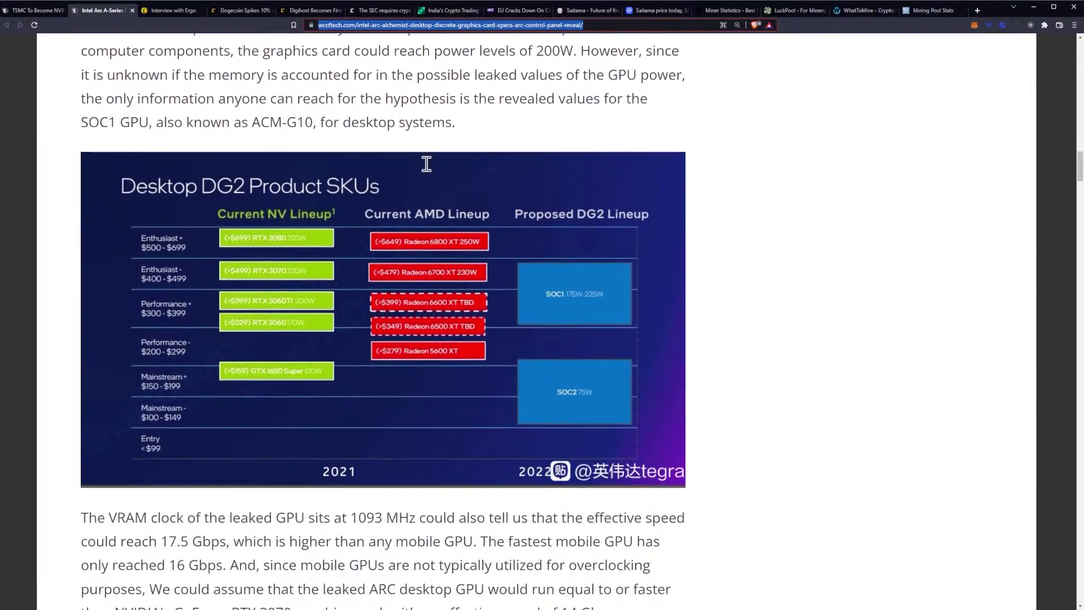
{"action": "scroll", "coordinate": [427, 165], "scroll_direction": "down", "scroll_amount": 1}
{"action": "scroll", "coordinate": [427, 165], "scroll_direction": "down", "scroll_amount": 1}
{"action": "scroll", "coordinate": [427, 165], "scroll_direction": "down", "scroll_amount": 1}
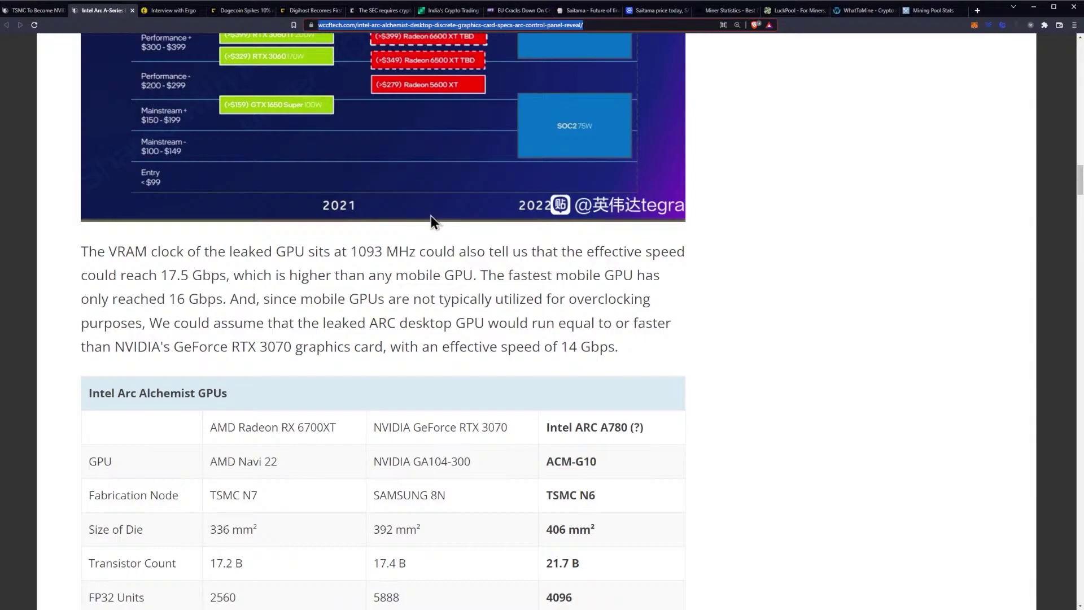
{"action": "scroll", "coordinate": [431, 219], "scroll_direction": "down", "scroll_amount": 1}
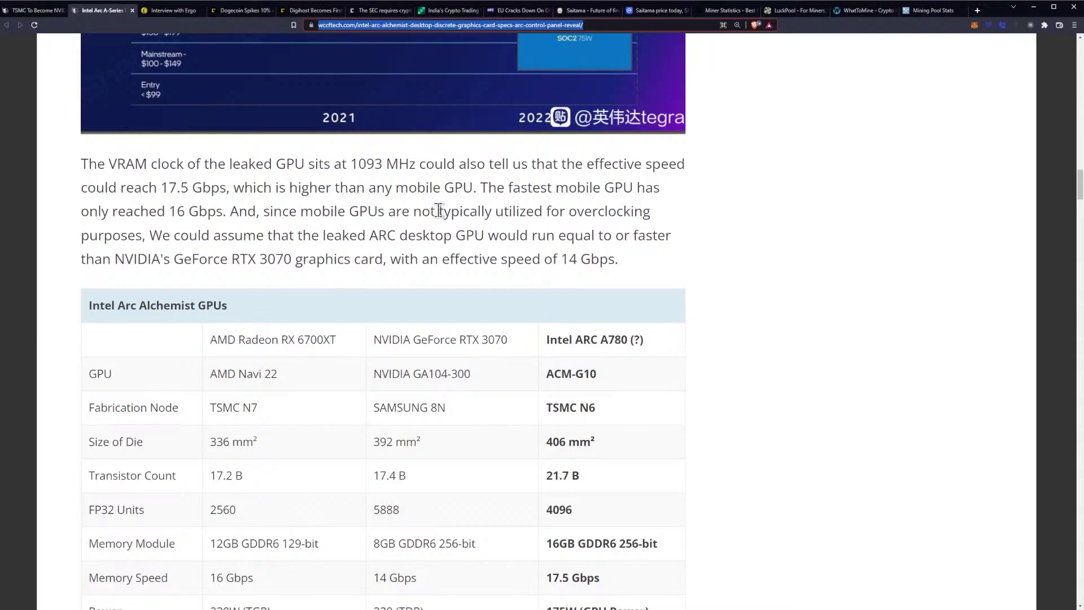
{"action": "scroll", "coordinate": [467, 212], "scroll_direction": "down", "scroll_amount": 1}
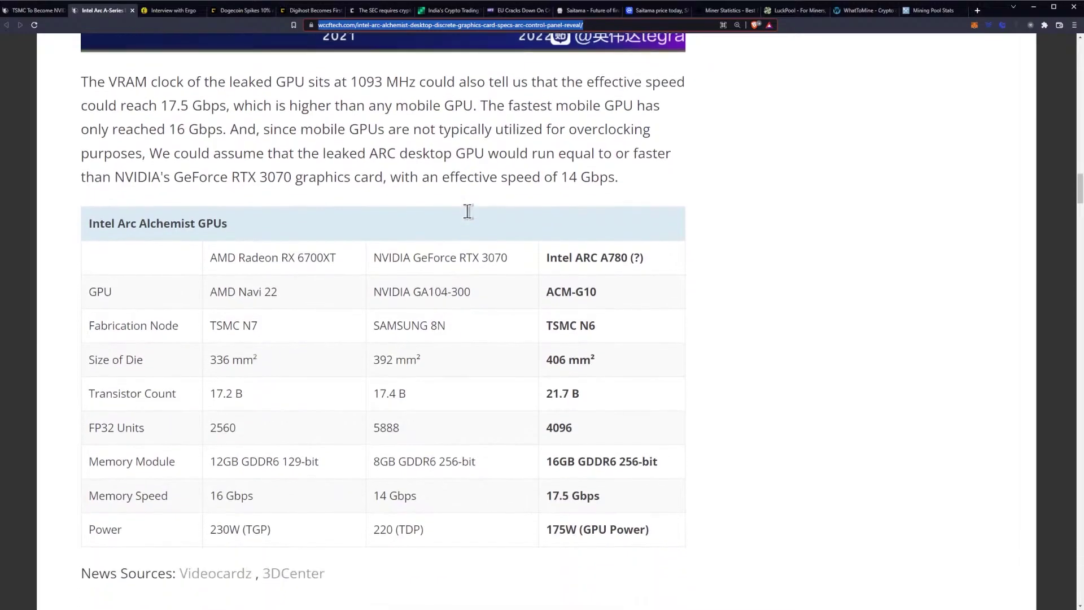
{"action": "scroll", "coordinate": [468, 212], "scroll_direction": "down", "scroll_amount": 1}
{"action": "scroll", "coordinate": [468, 212], "scroll_direction": "down", "scroll_amount": 2}
{"action": "scroll", "coordinate": [468, 212], "scroll_direction": "up", "scroll_amount": 1}
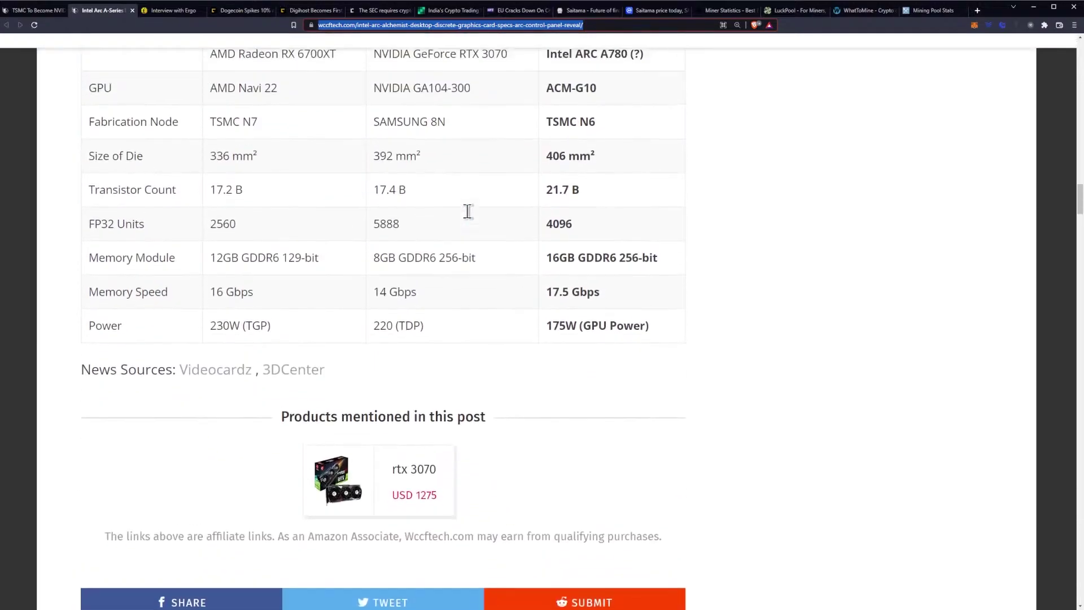
{"action": "scroll", "coordinate": [467, 212], "scroll_direction": "up", "scroll_amount": 2}
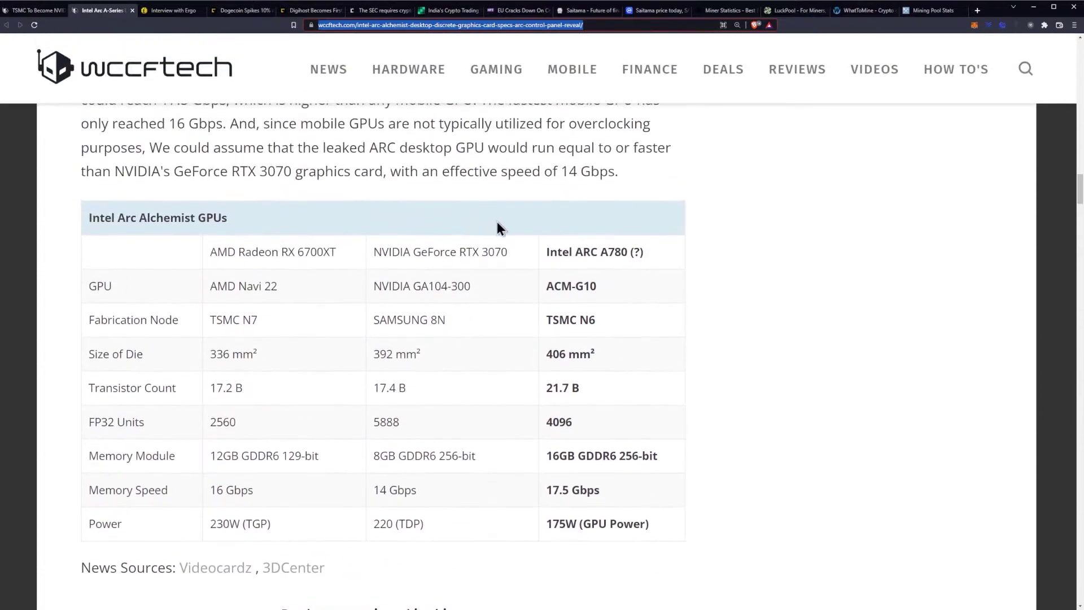
{"action": "scroll", "coordinate": [499, 221], "scroll_direction": "down", "scroll_amount": 1}
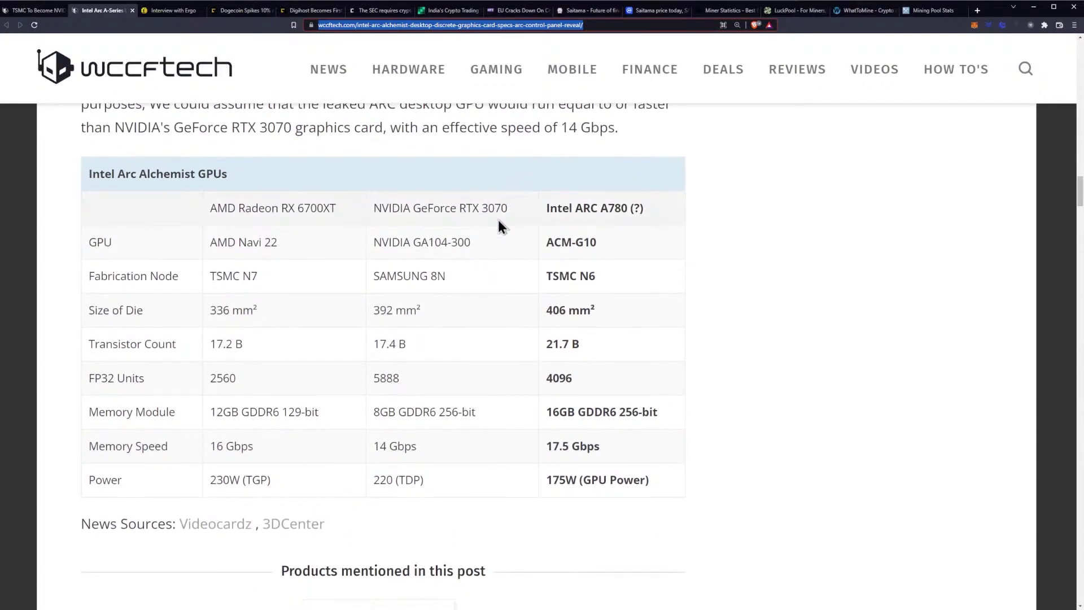
{"action": "scroll", "coordinate": [498, 220], "scroll_direction": "down", "scroll_amount": 1}
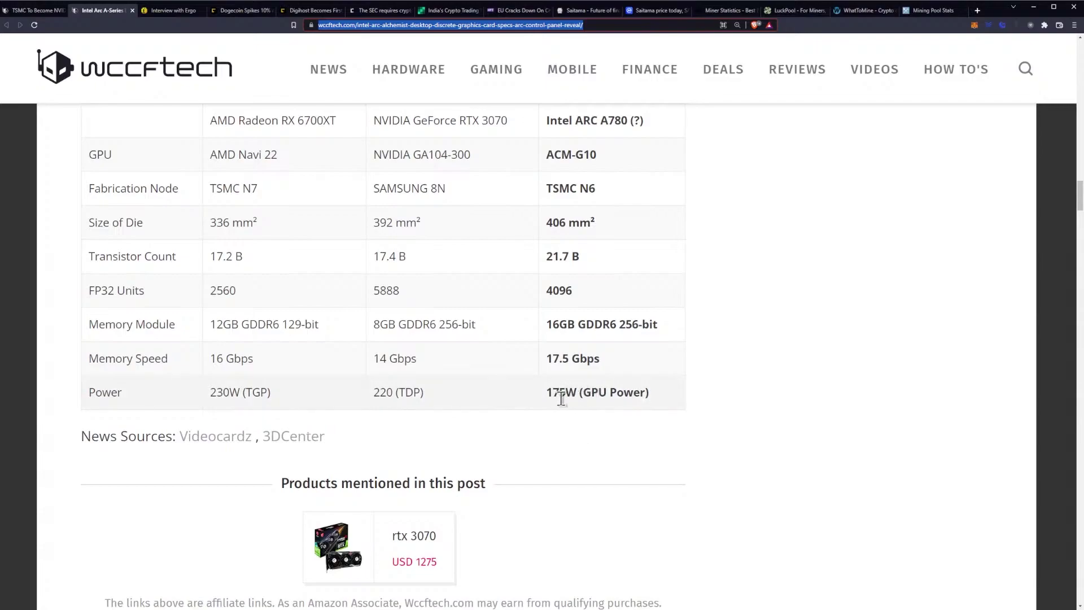
{"action": "scroll", "coordinate": [557, 432], "scroll_direction": "up", "scroll_amount": 3}
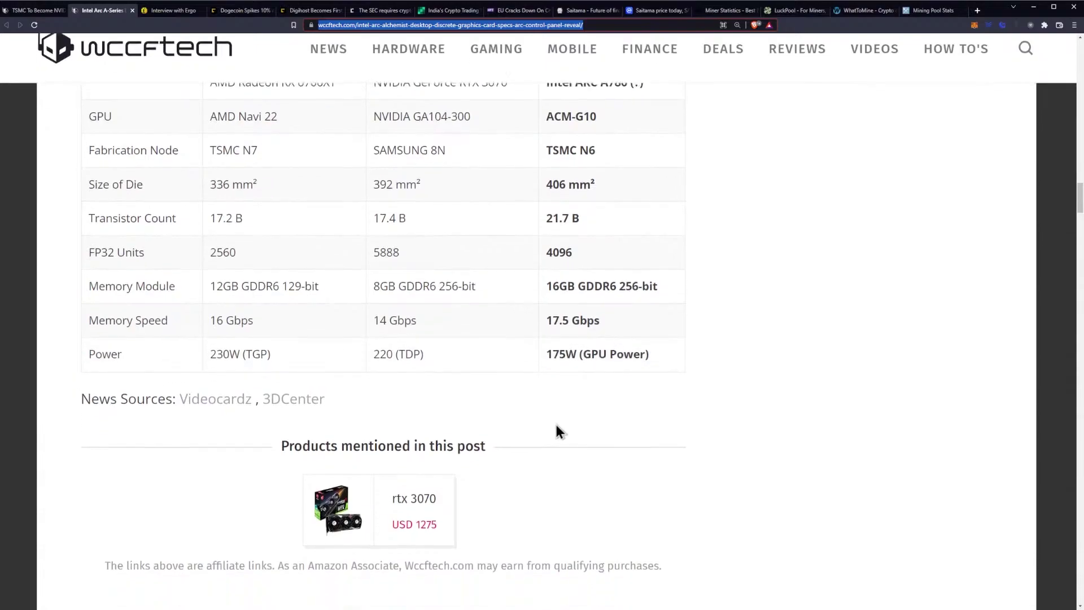
{"action": "scroll", "coordinate": [556, 430], "scroll_direction": "down", "scroll_amount": 1}
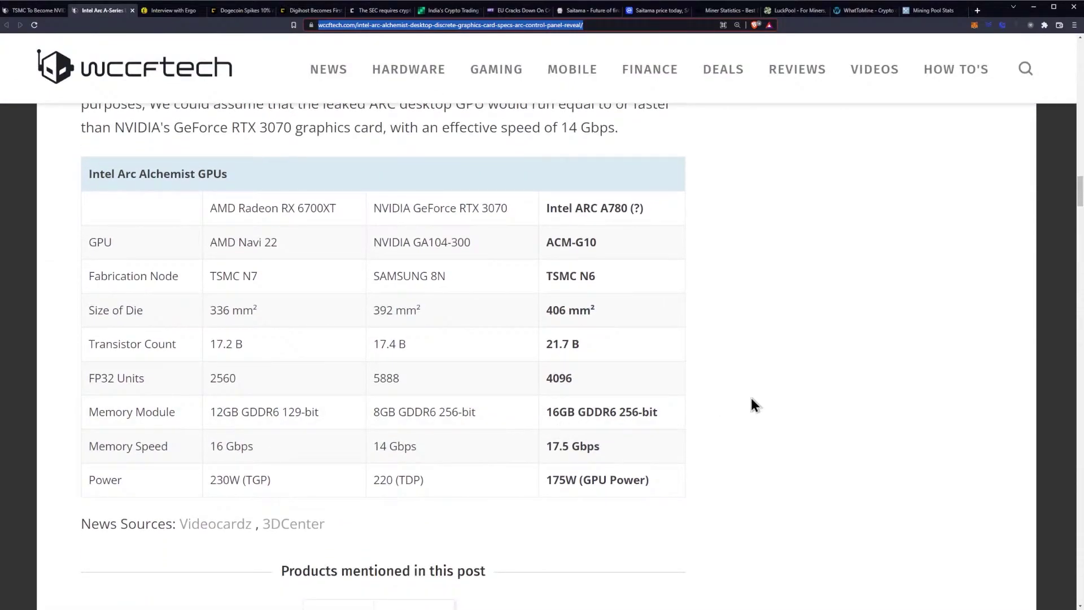
{"action": "scroll", "coordinate": [747, 383], "scroll_direction": "down", "scroll_amount": 2}
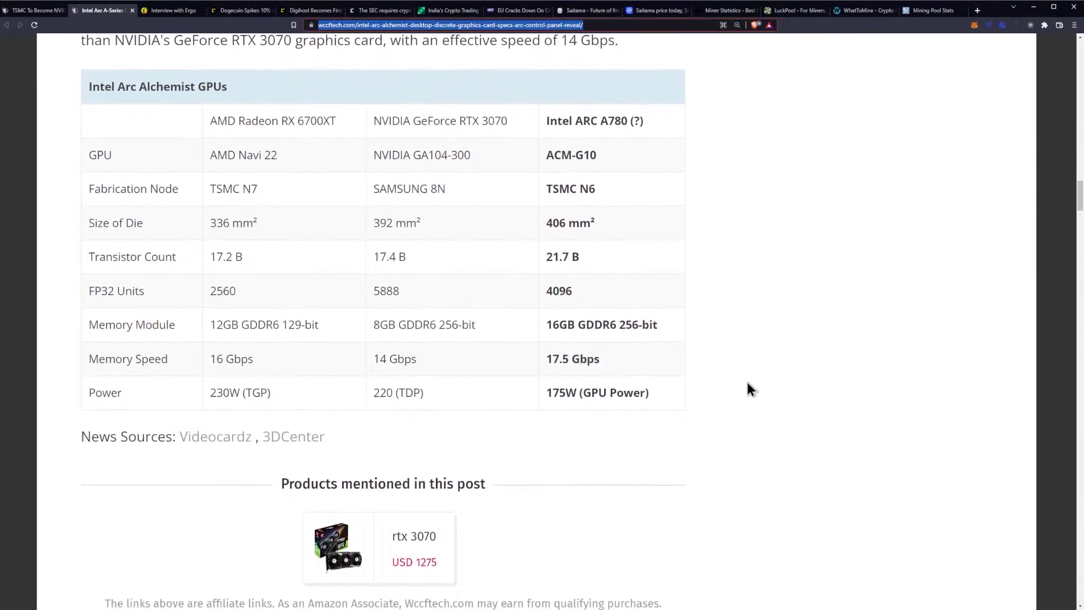
{"action": "scroll", "coordinate": [746, 382], "scroll_direction": "up", "scroll_amount": 5}
{"action": "scroll", "coordinate": [747, 383], "scroll_direction": "up", "scroll_amount": 2}
{"action": "scroll", "coordinate": [747, 383], "scroll_direction": "up", "scroll_amount": 10}
{"action": "scroll", "coordinate": [744, 379], "scroll_direction": "up", "scroll_amount": 8}
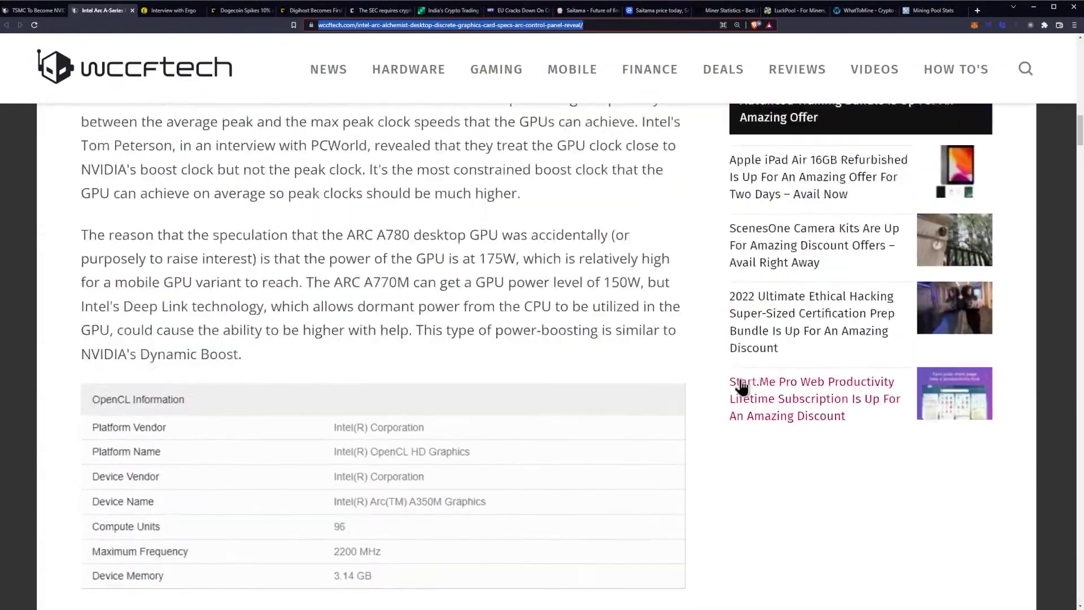
{"action": "scroll", "coordinate": [741, 385], "scroll_direction": "up", "scroll_amount": 8}
{"action": "scroll", "coordinate": [745, 386], "scroll_direction": "up", "scroll_amount": 5}
{"action": "scroll", "coordinate": [762, 384], "scroll_direction": "up", "scroll_amount": 7}
{"action": "scroll", "coordinate": [592, 347], "scroll_direction": "up", "scroll_amount": 2}
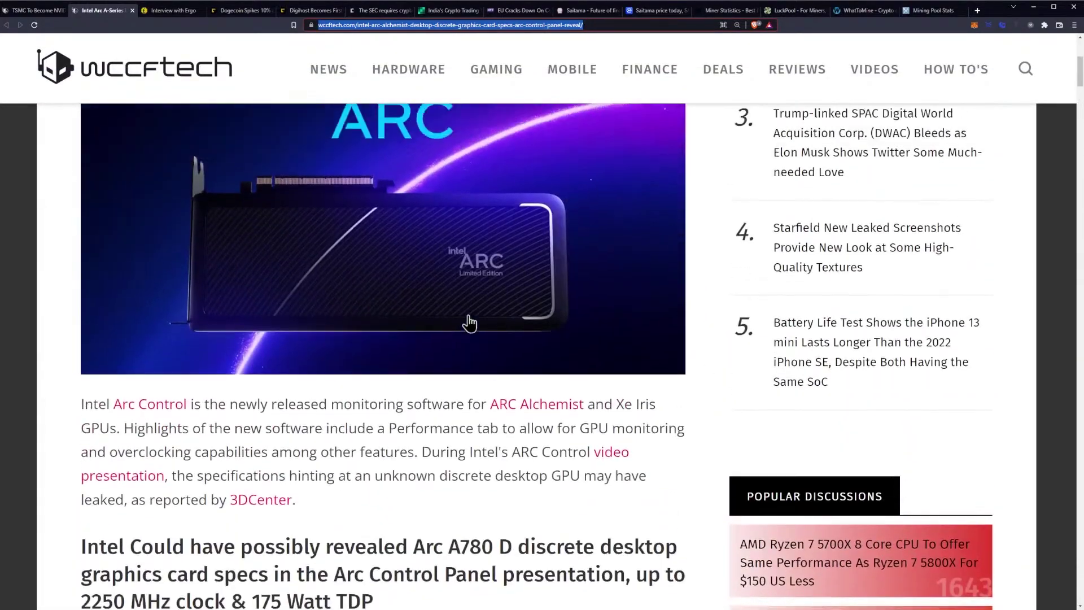
{"action": "scroll", "coordinate": [423, 305], "scroll_direction": "up", "scroll_amount": 5}
{"action": "left_click", "coordinate": [169, 11]}
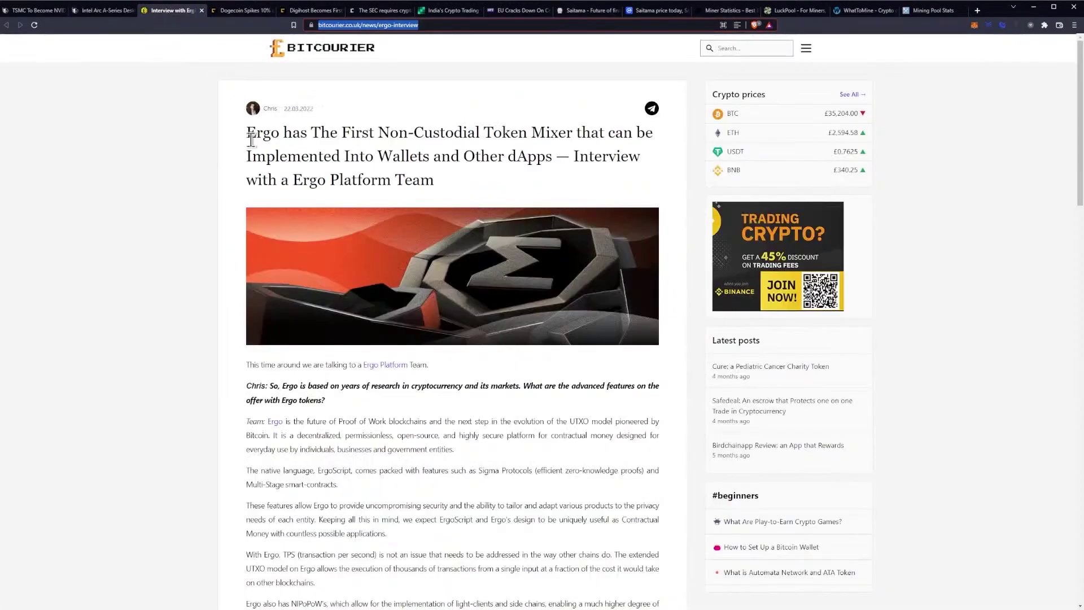